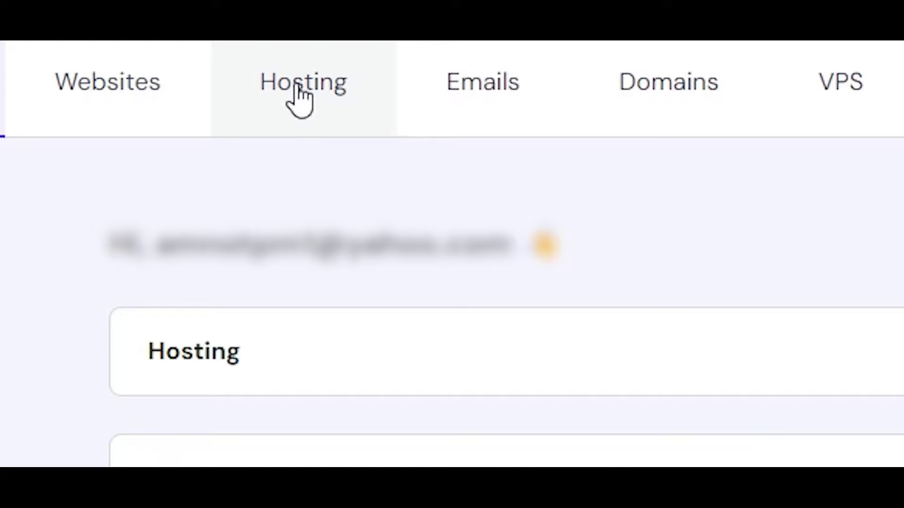
- Go from Domains to the Get a new domain page and try the AI-generated domain option
{"action": "left_click", "coordinate": [672, 113]}
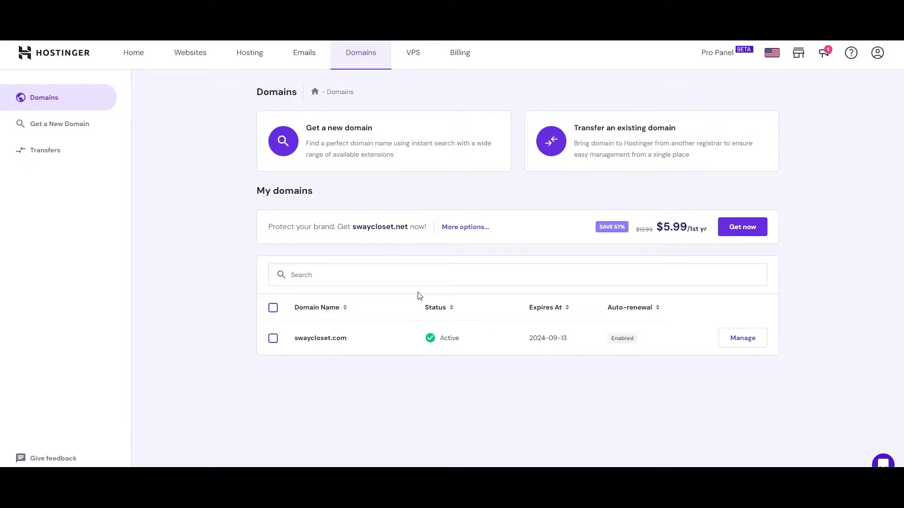
{"action": "left_click", "coordinate": [336, 151]}
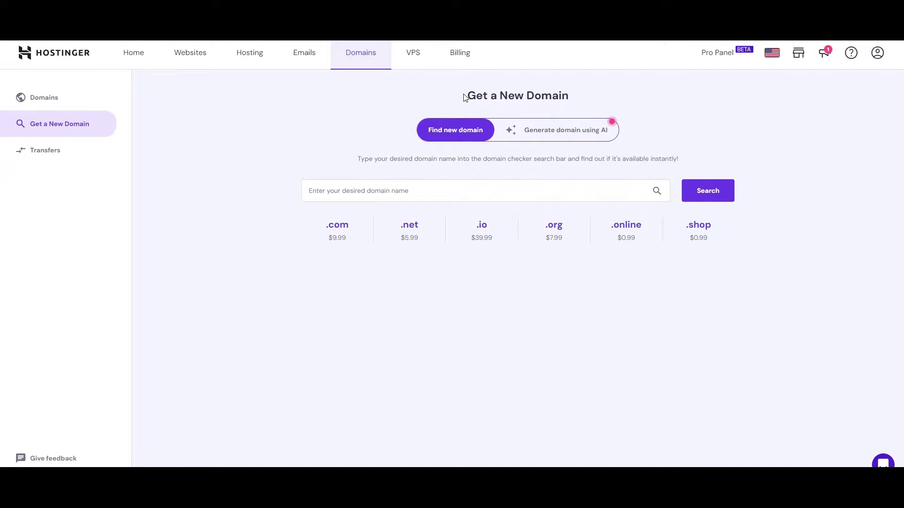
{"action": "left_click", "coordinate": [545, 130]}
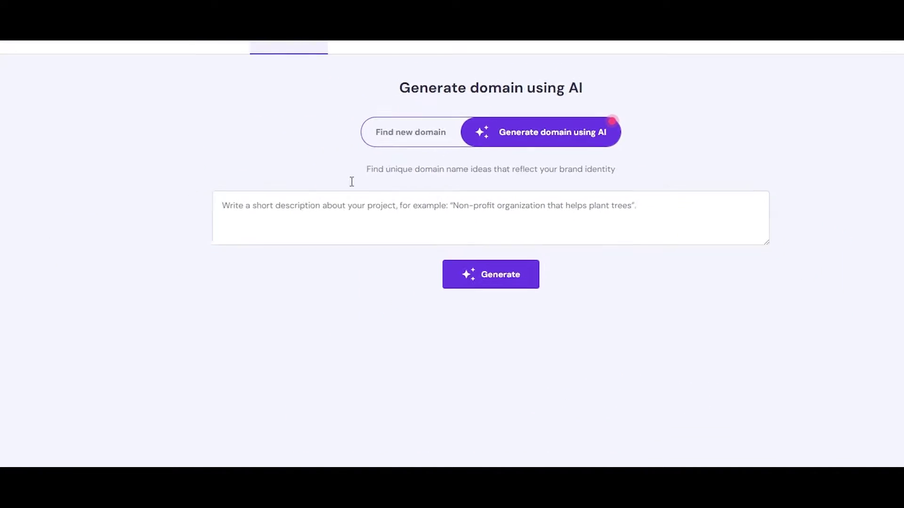
- Search domains for 'Cats n paws', review the available endings, then go to the Hosting overview
{"action": "left_click", "coordinate": [401, 140]}
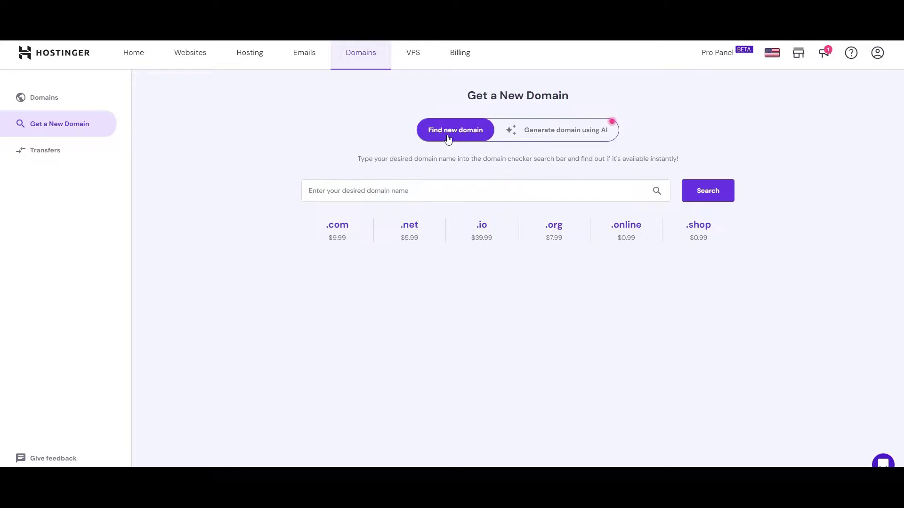
{"action": "left_click", "coordinate": [324, 187]}
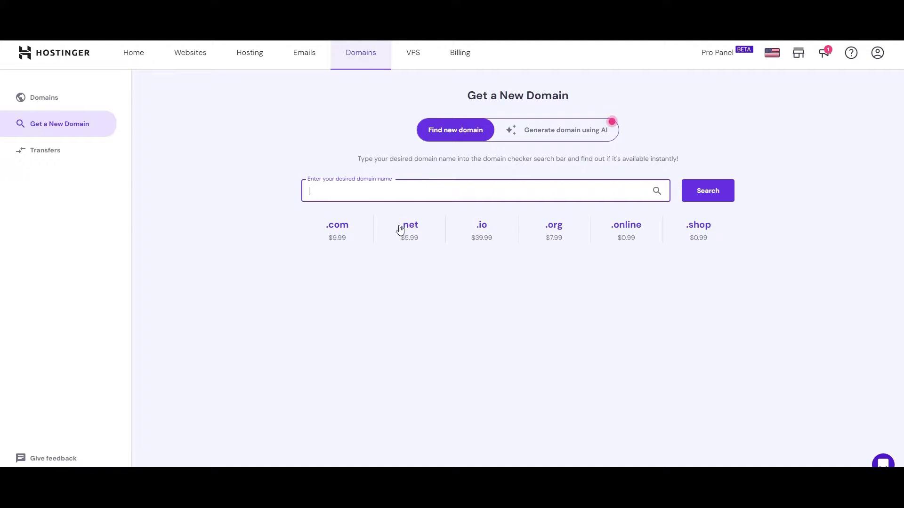
{"action": "type", "text": "Cats n "}
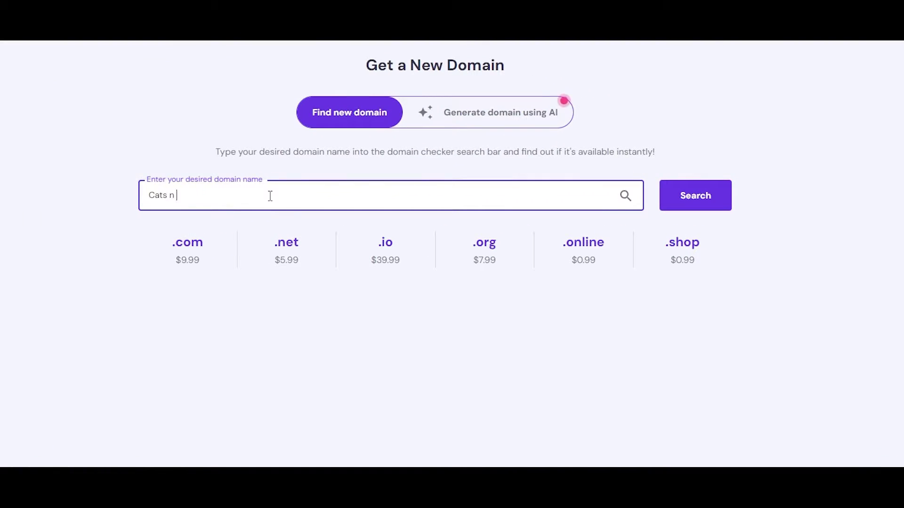
{"action": "type", "text": "paws"}
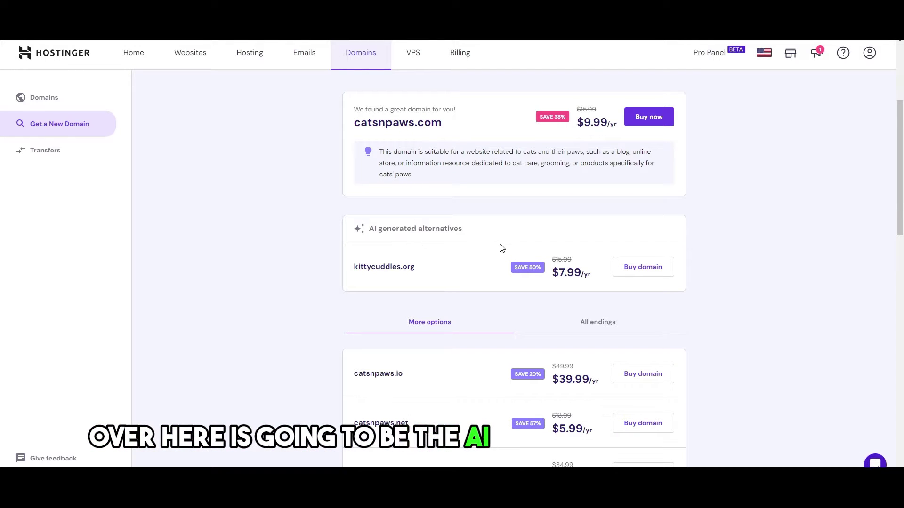
{"action": "scroll", "coordinate": [470, 236], "scroll_direction": "down", "scroll_amount": 2}
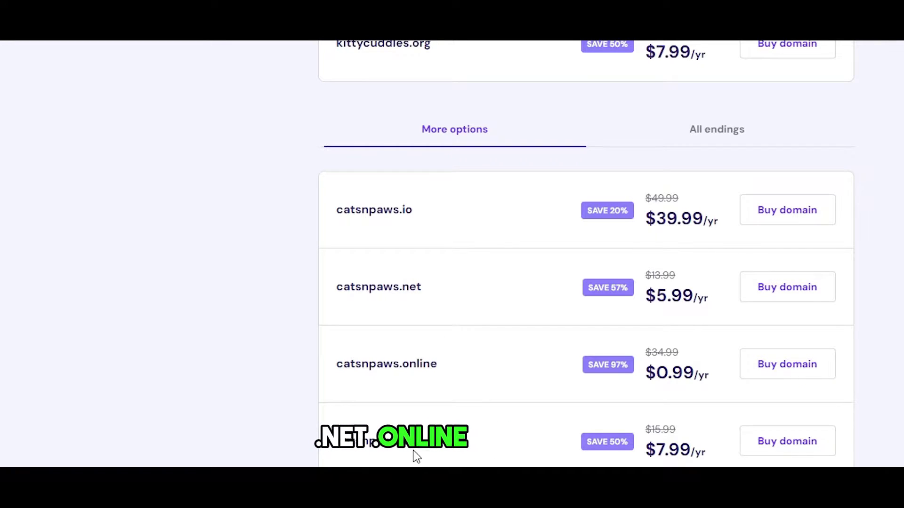
{"action": "scroll", "coordinate": [414, 455], "scroll_direction": "up", "scroll_amount": 6}
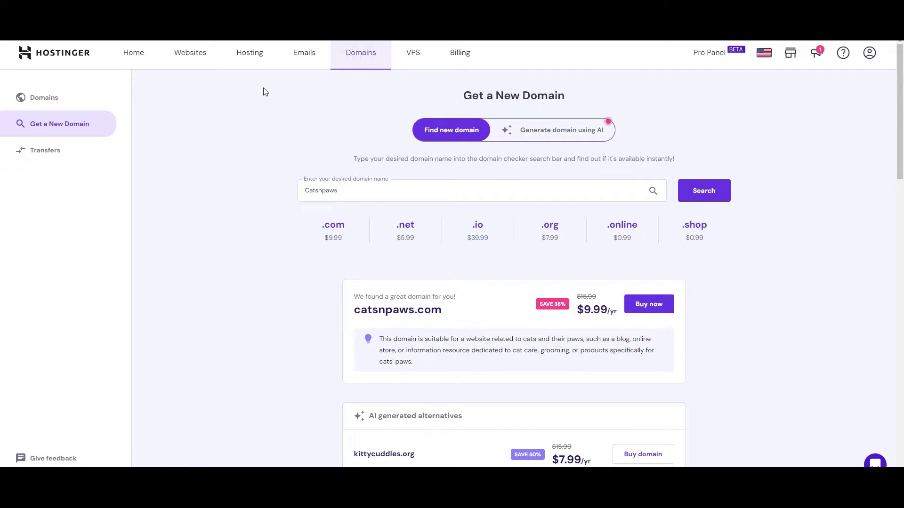
{"action": "left_click", "coordinate": [262, 58]}
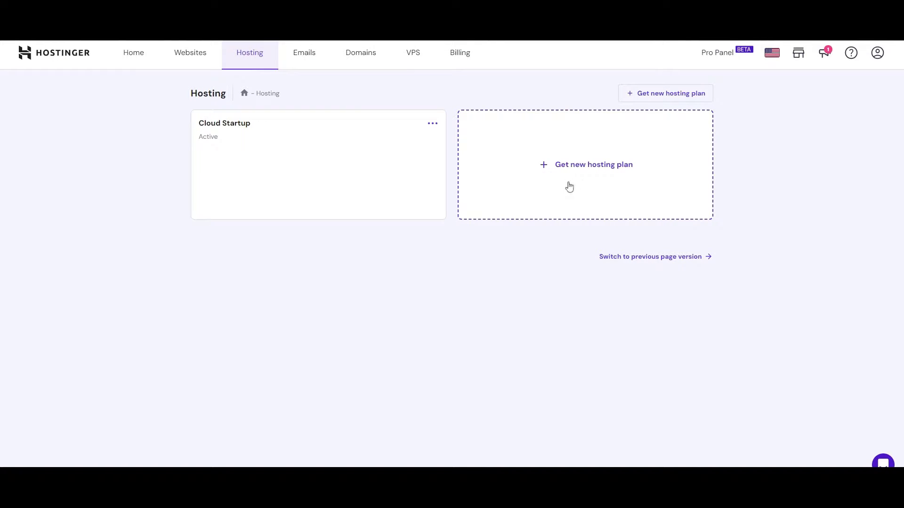
- Browse the available hosting plans, then move to the empty Websites page
{"action": "left_click", "coordinate": [596, 181]}
{"action": "scroll", "coordinate": [126, 313], "scroll_direction": "down", "scroll_amount": 4}
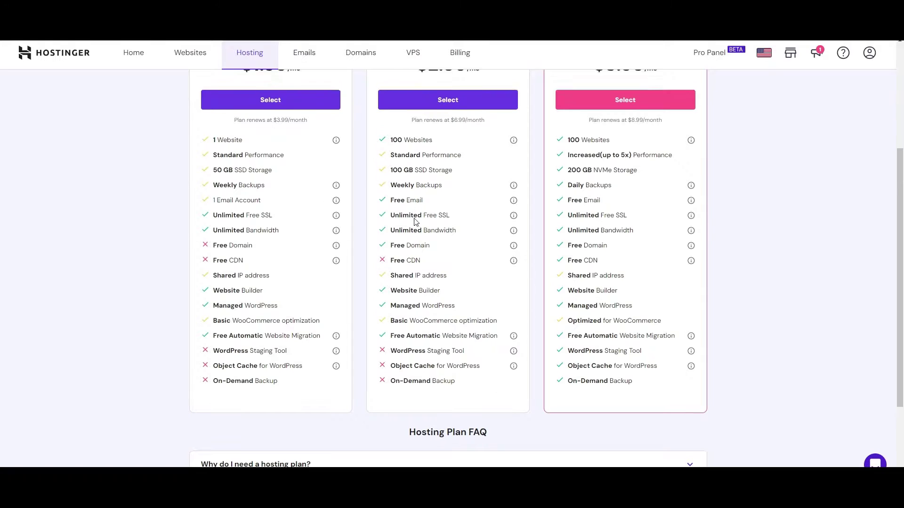
{"action": "scroll", "coordinate": [296, 83], "scroll_direction": "up", "scroll_amount": 4}
{"action": "left_click", "coordinate": [198, 63]}
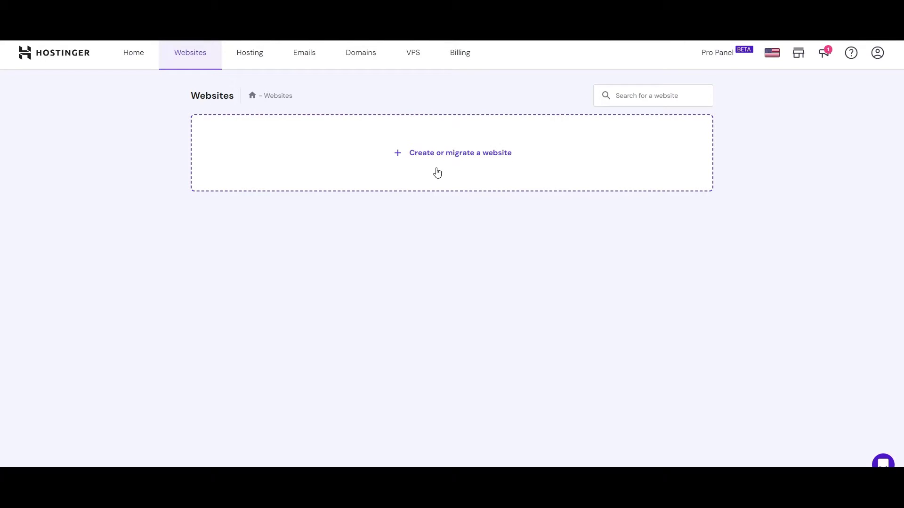
- Launch the website setup wizard and choose Create a new website
{"action": "left_click", "coordinate": [438, 150]}
{"action": "left_click", "coordinate": [447, 363]}
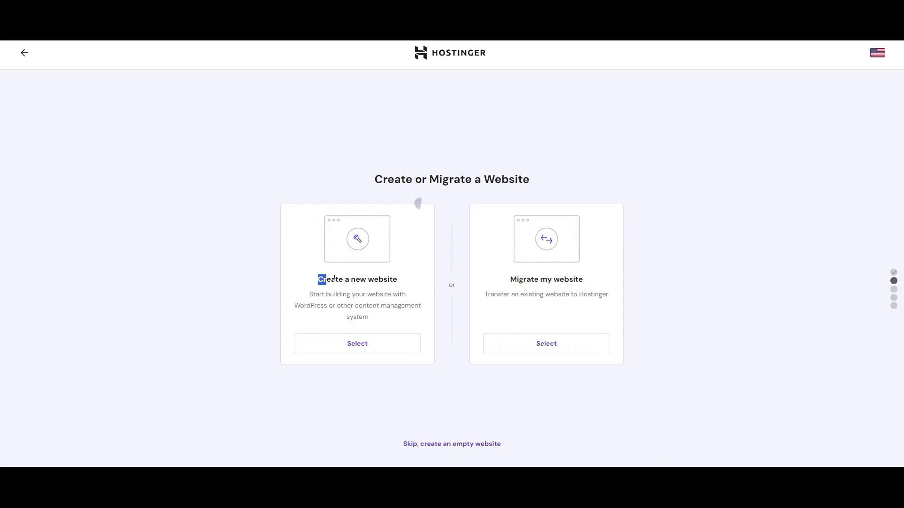
{"action": "mouse_move", "coordinate": [334, 279]}
{"action": "left_mouse_down"}
{"action": "mouse_move", "coordinate": [410, 288]}
{"action": "mouse_move", "coordinate": [404, 285]}
{"action": "left_mouse_up"}
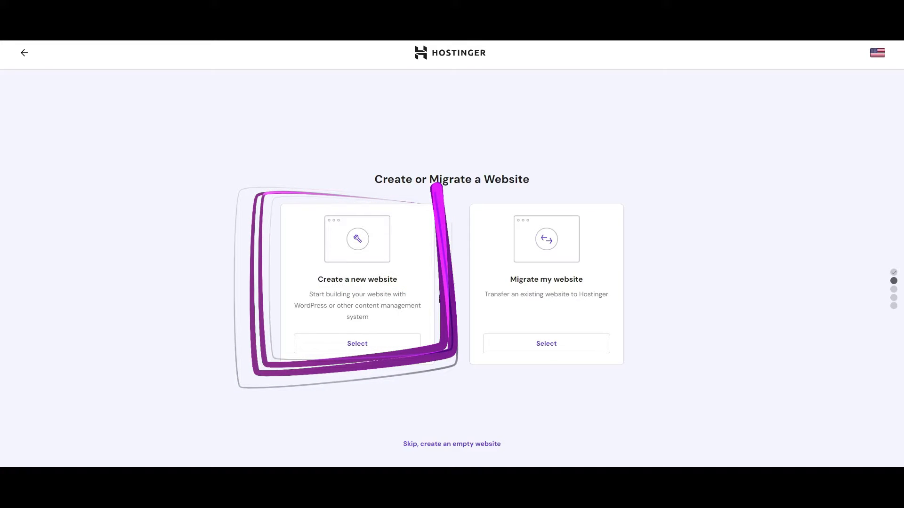
{"action": "left_click", "coordinate": [366, 349]}
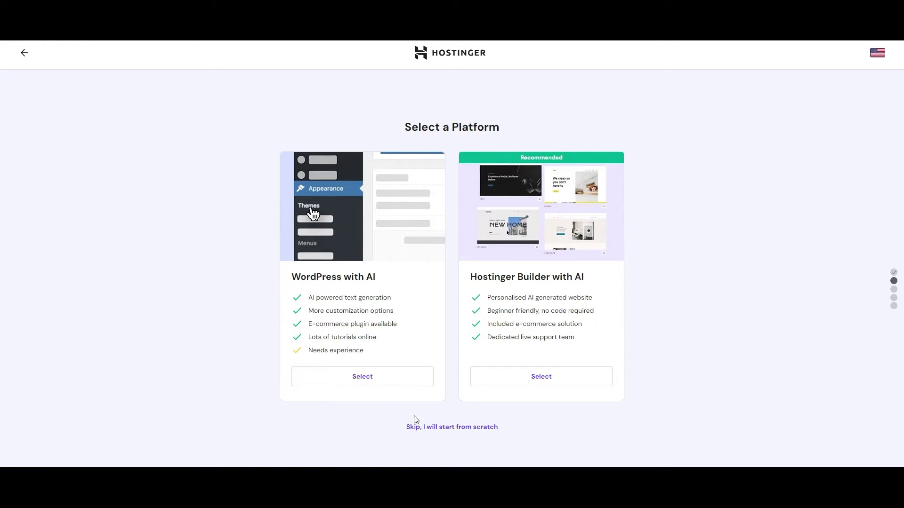
- Choose WordPress with AI and submit the administrator login details to reach Add Plugins
{"action": "left_click_drag", "start_coordinate": [306, 277], "coordinate": [382, 284]}
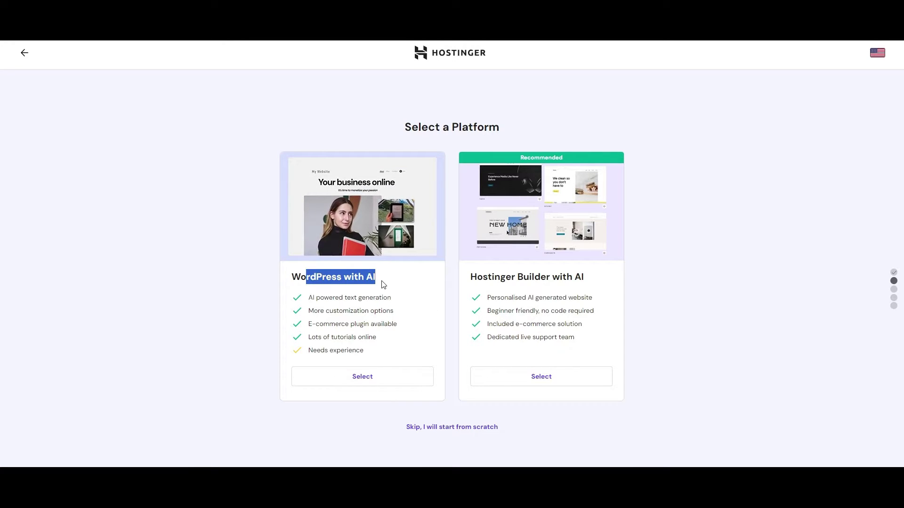
{"action": "left_click", "coordinate": [354, 383]}
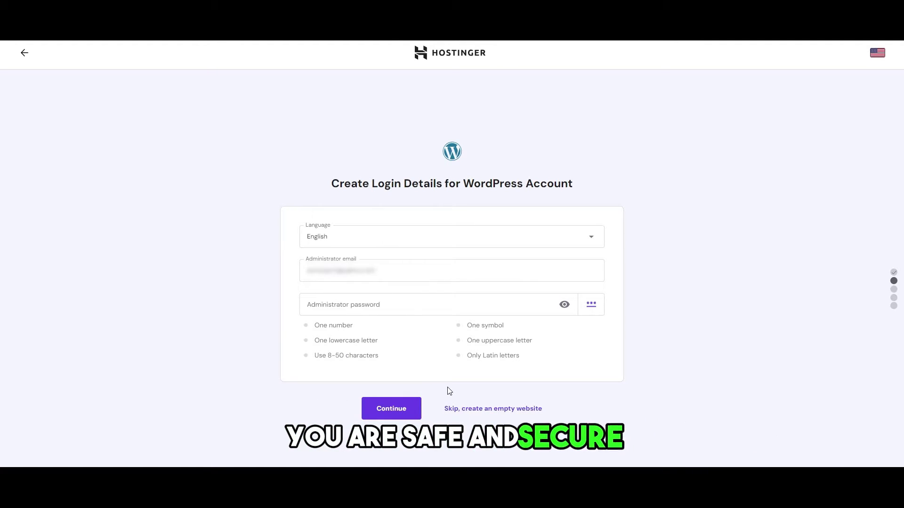
{"action": "left_click", "coordinate": [390, 408]}
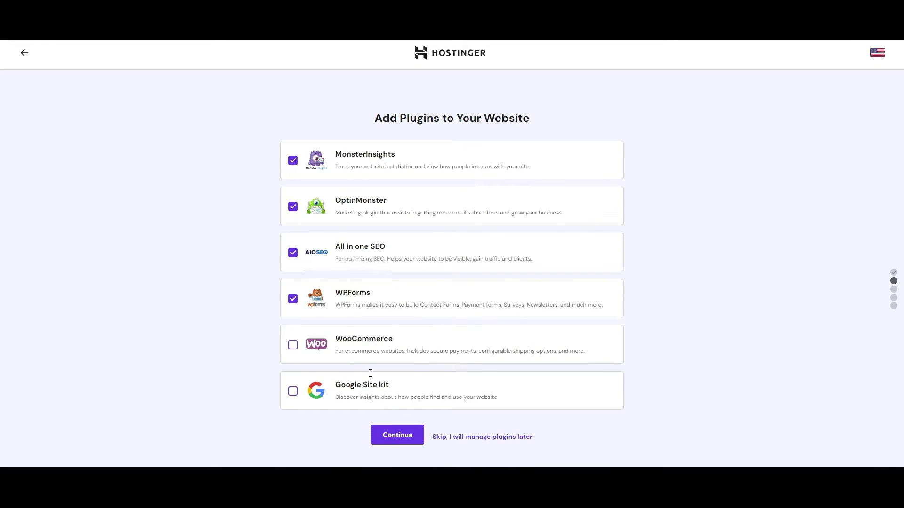
{"action": "left_click_drag", "start_coordinate": [381, 116], "coordinate": [521, 118]}
{"action": "left_click", "coordinate": [537, 117]}
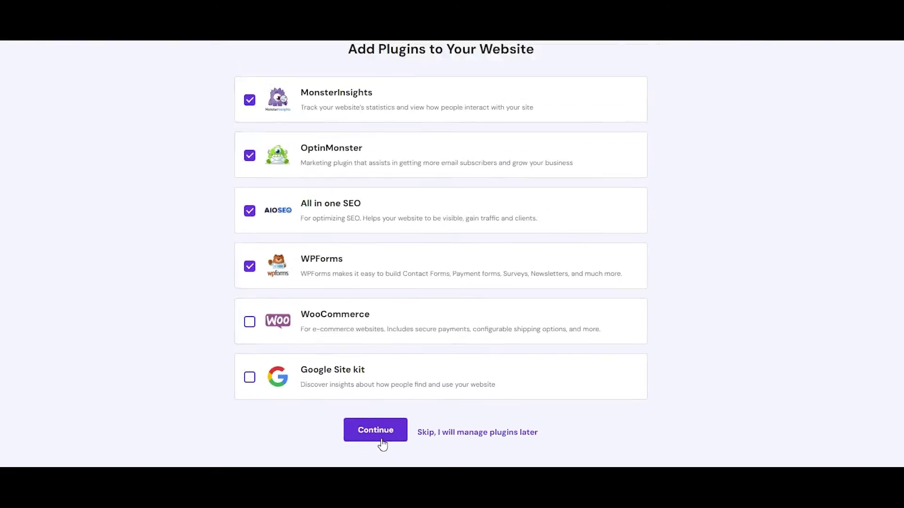
- Keep the default plugins and select the Storefront template from the expanded template gallery
{"action": "left_click", "coordinate": [383, 445]}
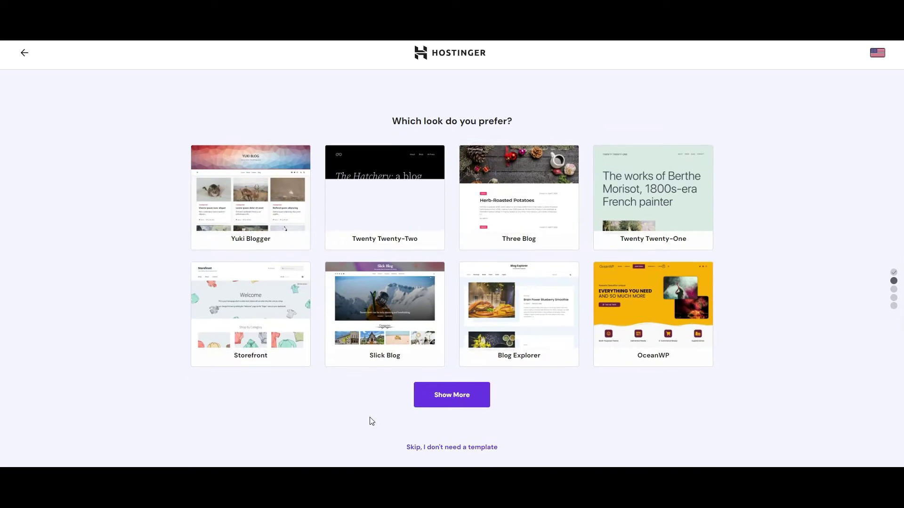
{"action": "left_click_drag", "start_coordinate": [392, 121], "coordinate": [533, 123]}
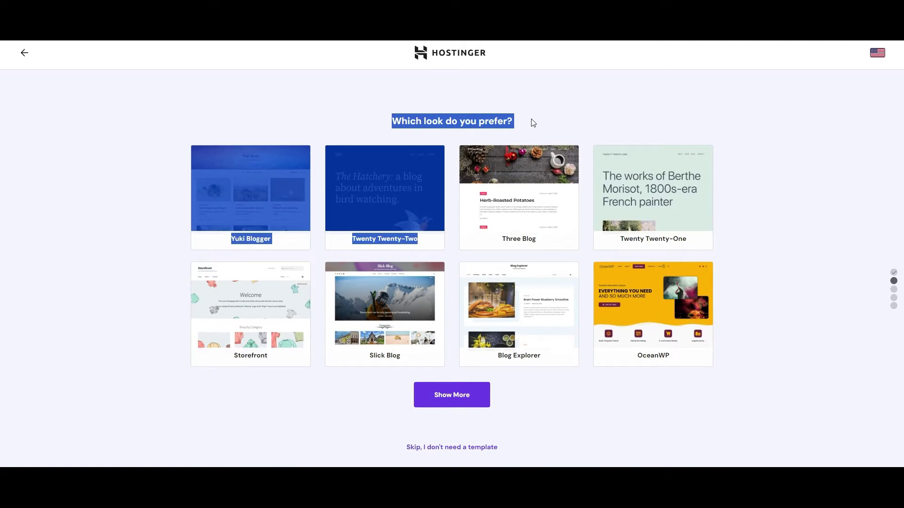
{"action": "left_click", "coordinate": [664, 129]}
{"action": "left_click", "coordinate": [489, 396]}
{"action": "scroll", "coordinate": [319, 313], "scroll_direction": "down", "scroll_amount": 1}
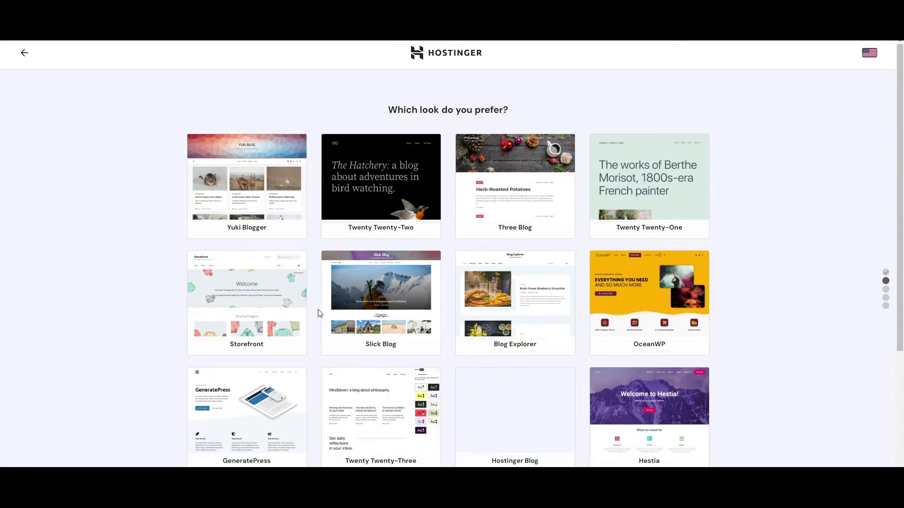
{"action": "scroll", "coordinate": [319, 313], "scroll_direction": "down", "scroll_amount": 2}
{"action": "scroll", "coordinate": [262, 263], "scroll_direction": "up", "scroll_amount": 1}
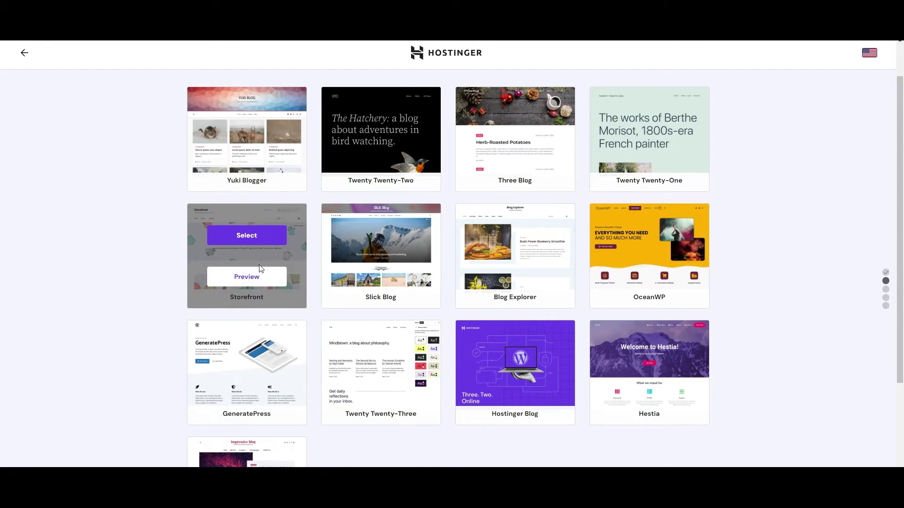
{"action": "left_click", "coordinate": [252, 248]}
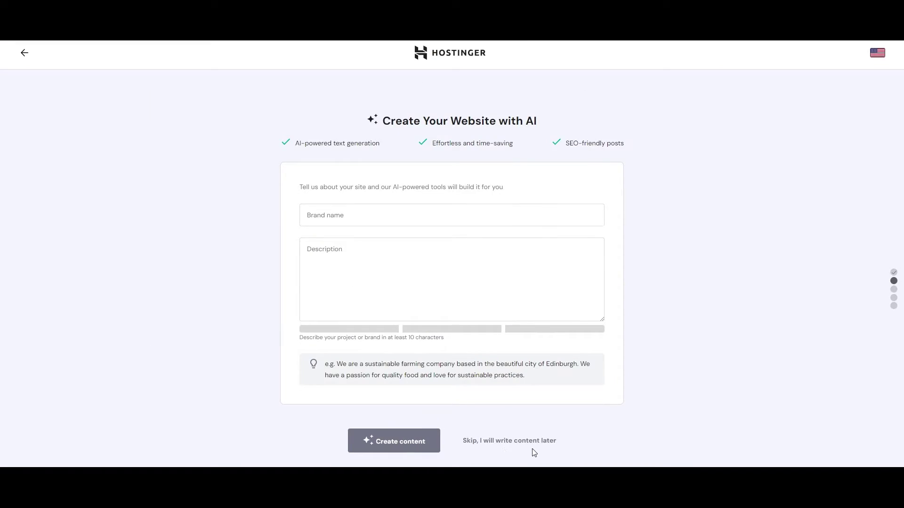
- Skip the AI content and assign swaycloset.com as the site's domain
{"action": "left_click", "coordinate": [419, 419]}
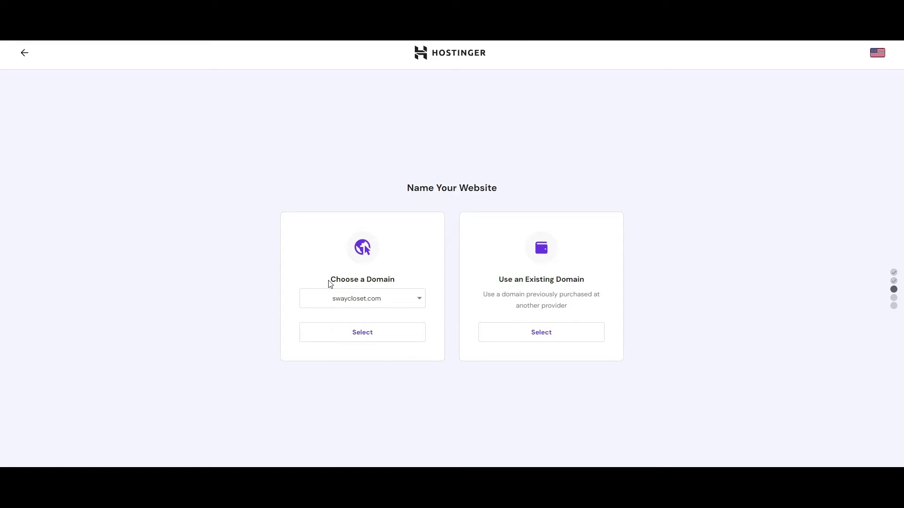
{"action": "left_click", "coordinate": [406, 301]}
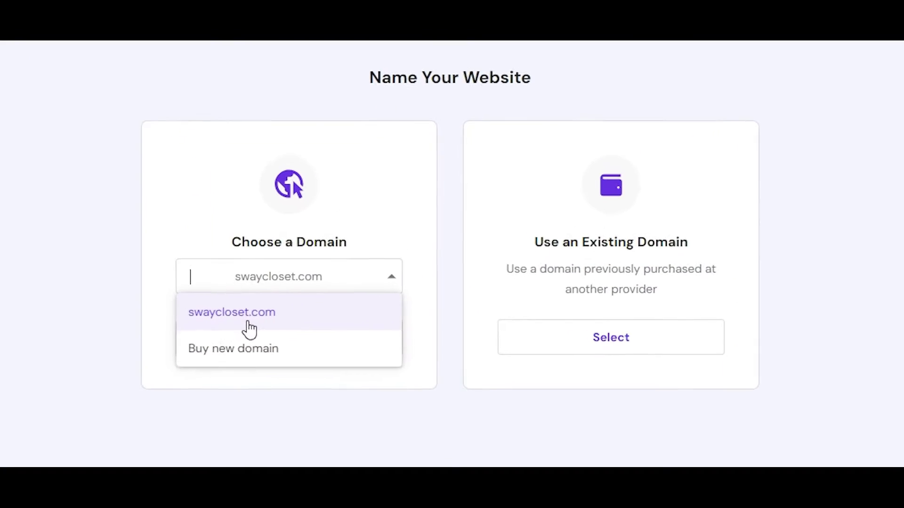
{"action": "left_click", "coordinate": [343, 320]}
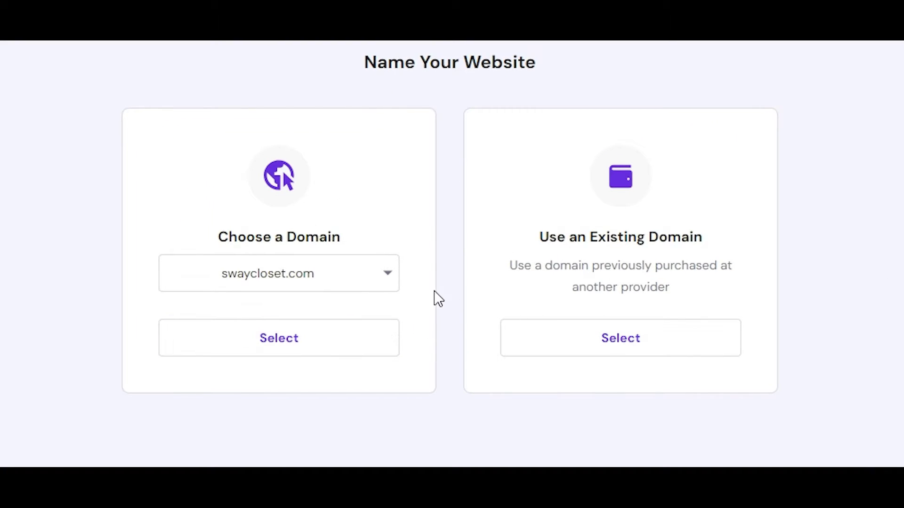
{"action": "left_click", "coordinate": [377, 269]}
{"action": "left_click", "coordinate": [378, 186]}
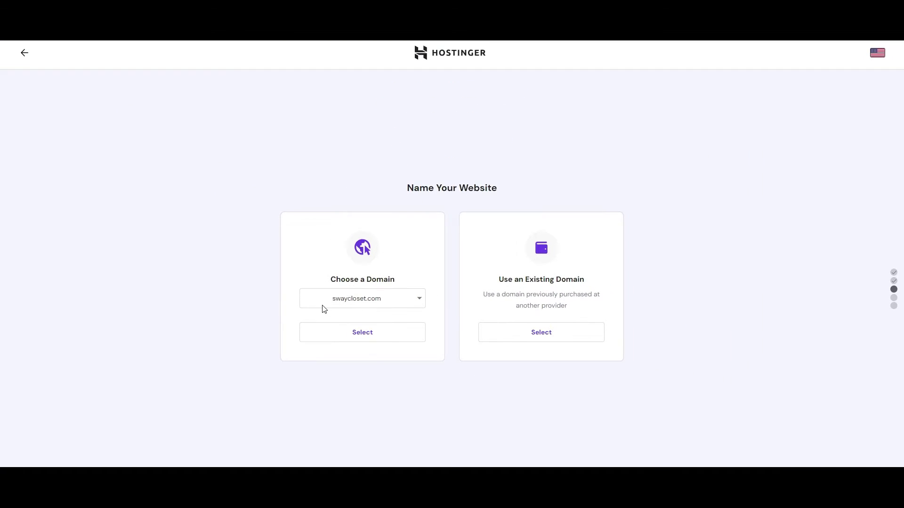
{"action": "left_click", "coordinate": [363, 328]}
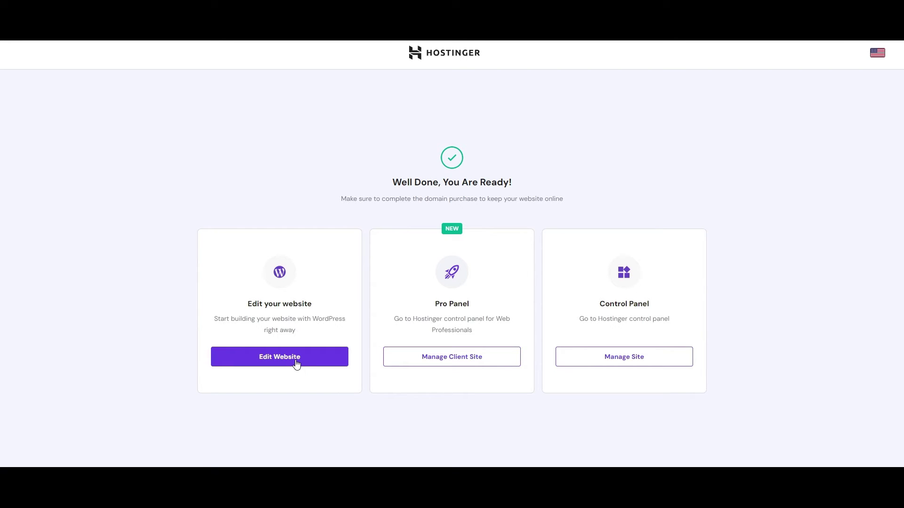
- Choose Edit Website to open the swaycloset.com WordPress Dashboard and scroll through it
{"action": "left_click", "coordinate": [297, 364]}
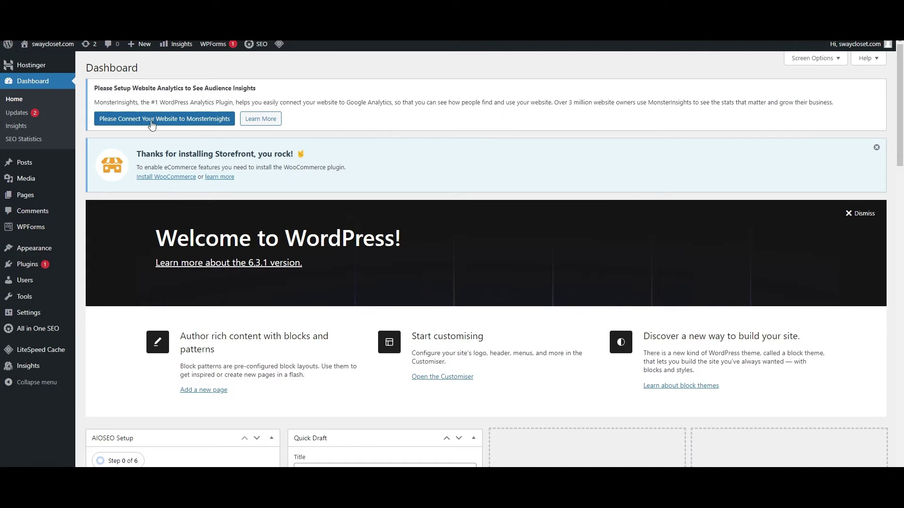
{"action": "scroll", "coordinate": [420, 259], "scroll_direction": "down", "scroll_amount": 3}
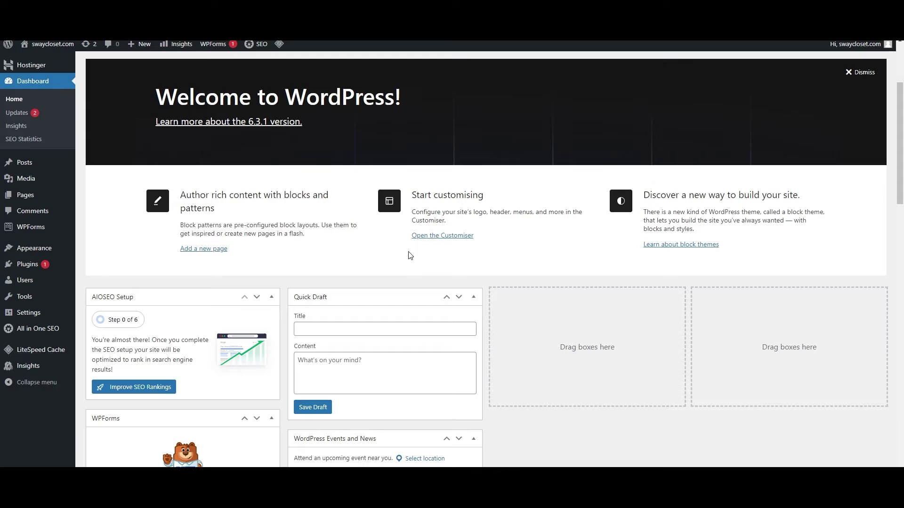